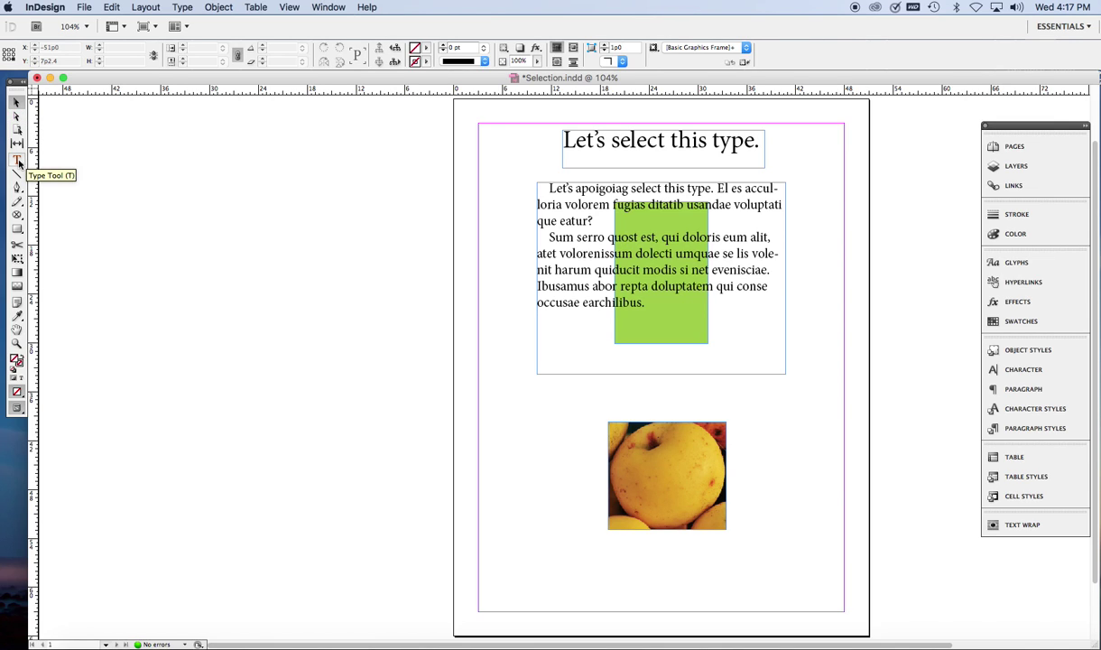
- Use the Type tool to select characters in the heading "Let's select this type.", and select the word "select"
click(17, 161)
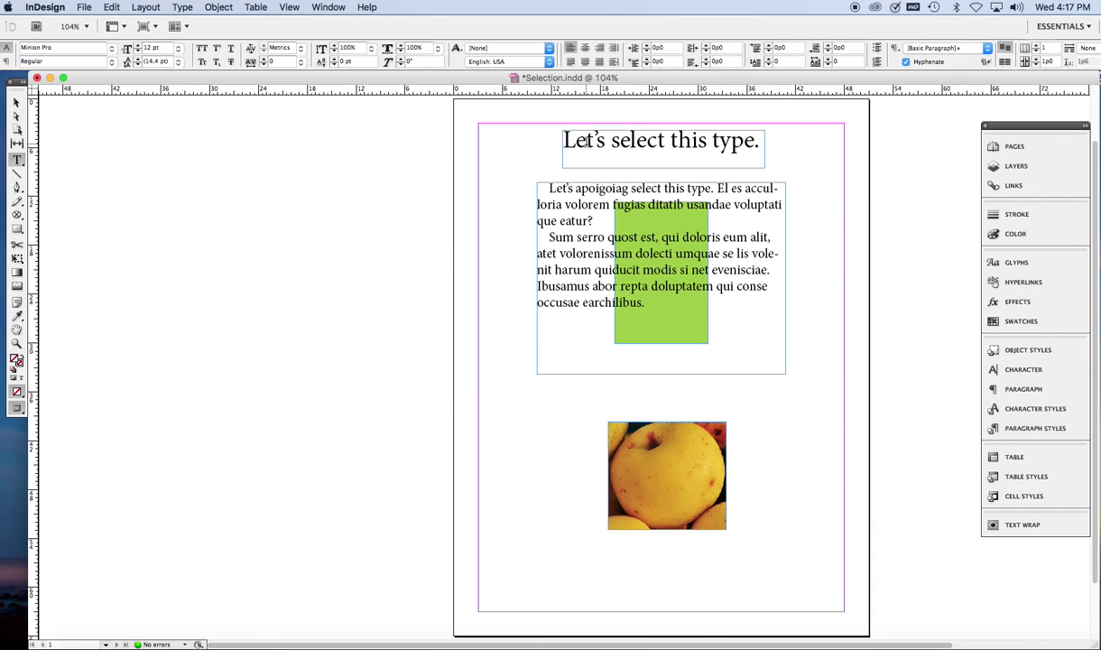
drag(588, 140, 617, 142)
click(633, 142)
click(647, 144)
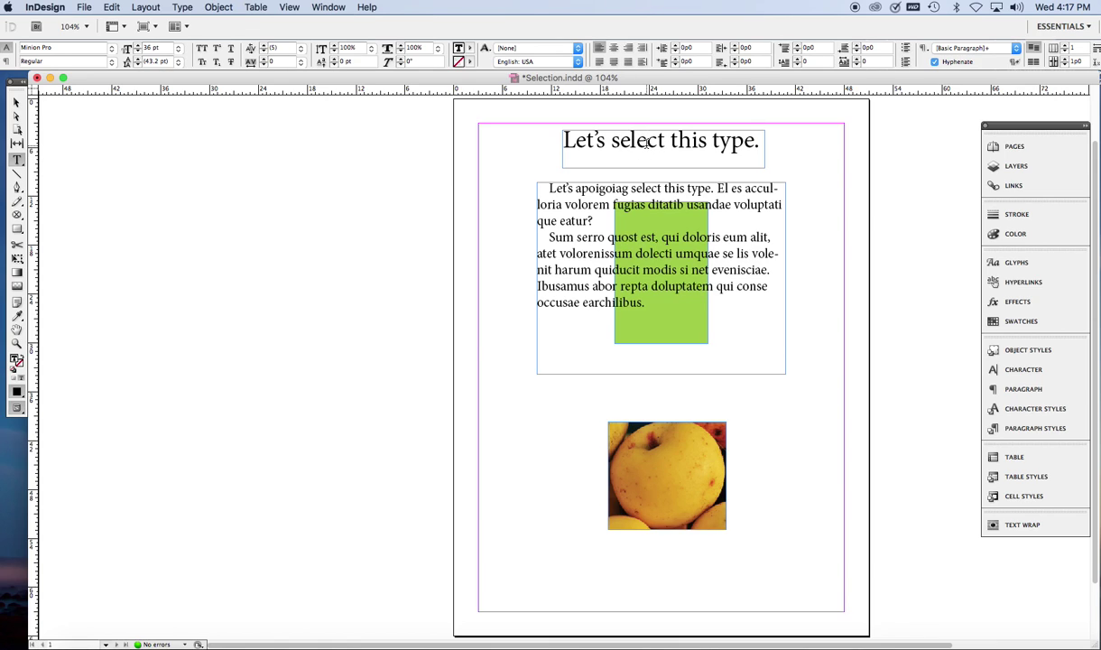
double_click(646, 143)
- Select the second line of the body text, and then the whole paragraph beginning "Sum serro quost est"
triple_click(592, 204)
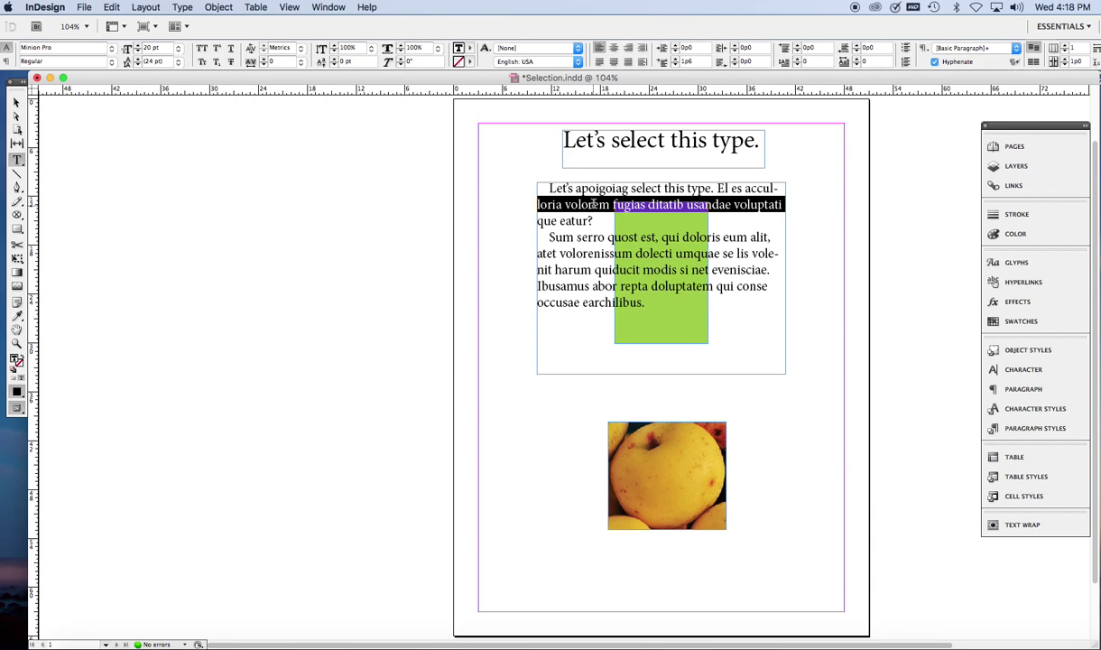
double_click(587, 253)
double_click(588, 253)
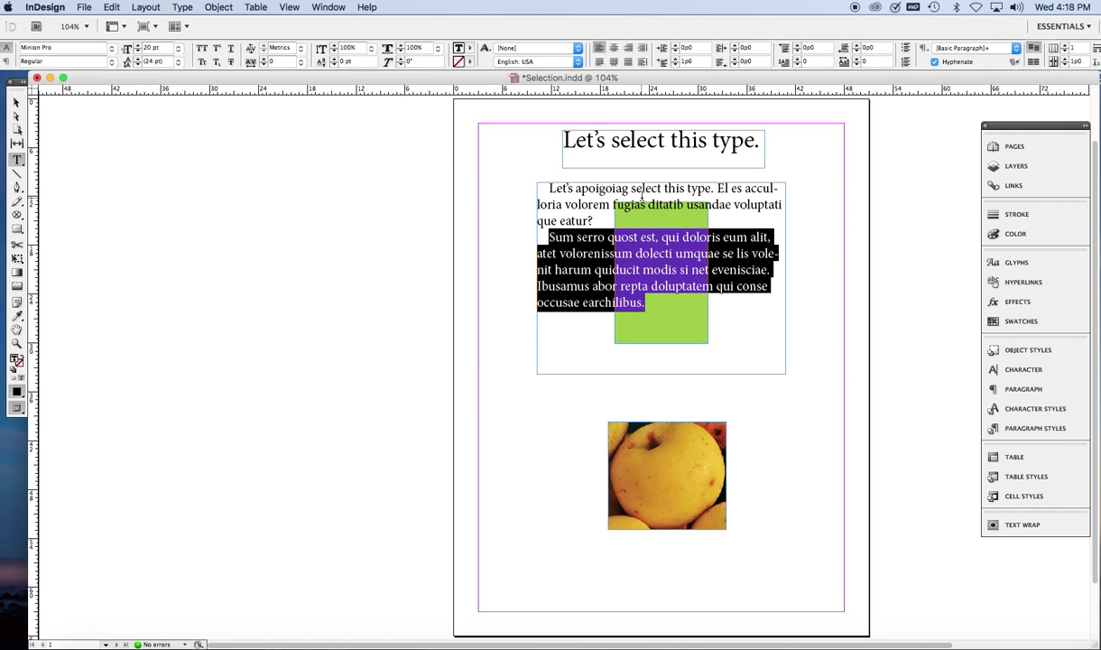
- Move the body text frame slightly down and extend its lower edge to a frame height of about 24p1
click(16, 106)
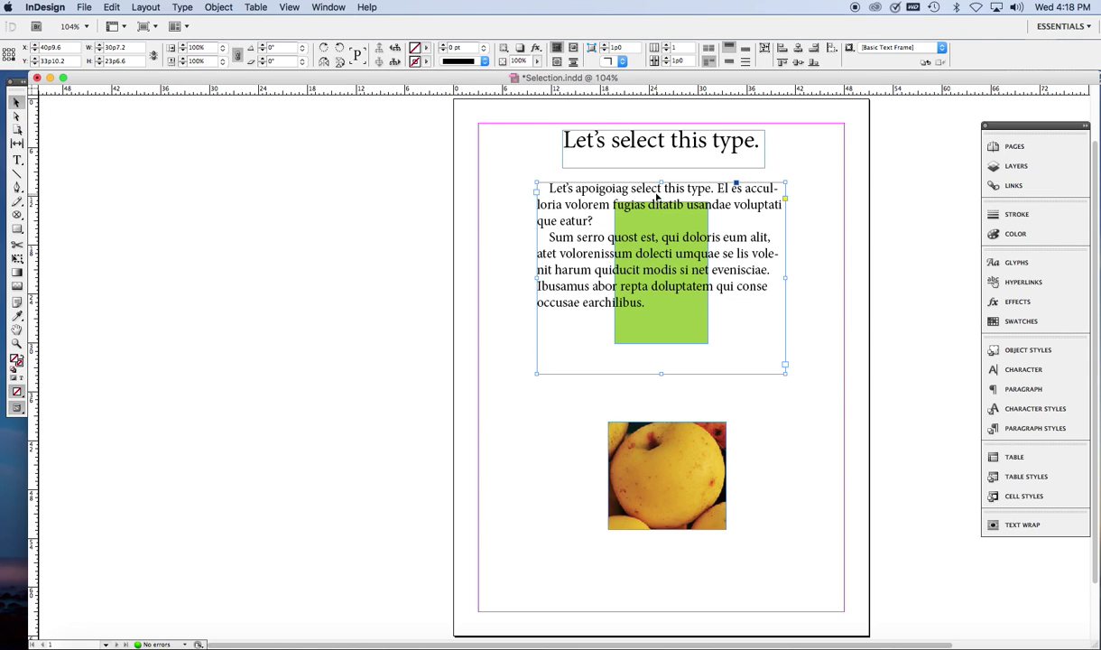
key(super+shift+a)
click(727, 237)
mouse_move(647, 298)
mouse_down()
mouse_move(722, 361)
mouse_move(586, 336)
mouse_move(728, 285)
mouse_move(645, 303)
mouse_up()
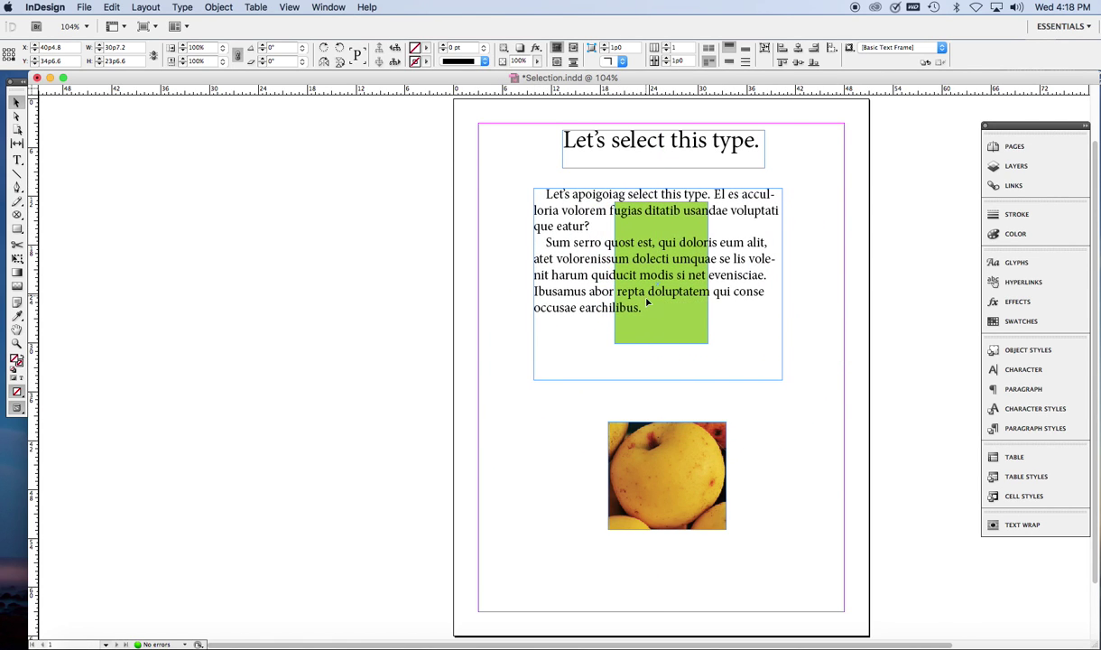
mouse_move(657, 379)
mouse_down()
mouse_move(656, 417)
mouse_move(656, 248)
mouse_move(656, 383)
mouse_up()
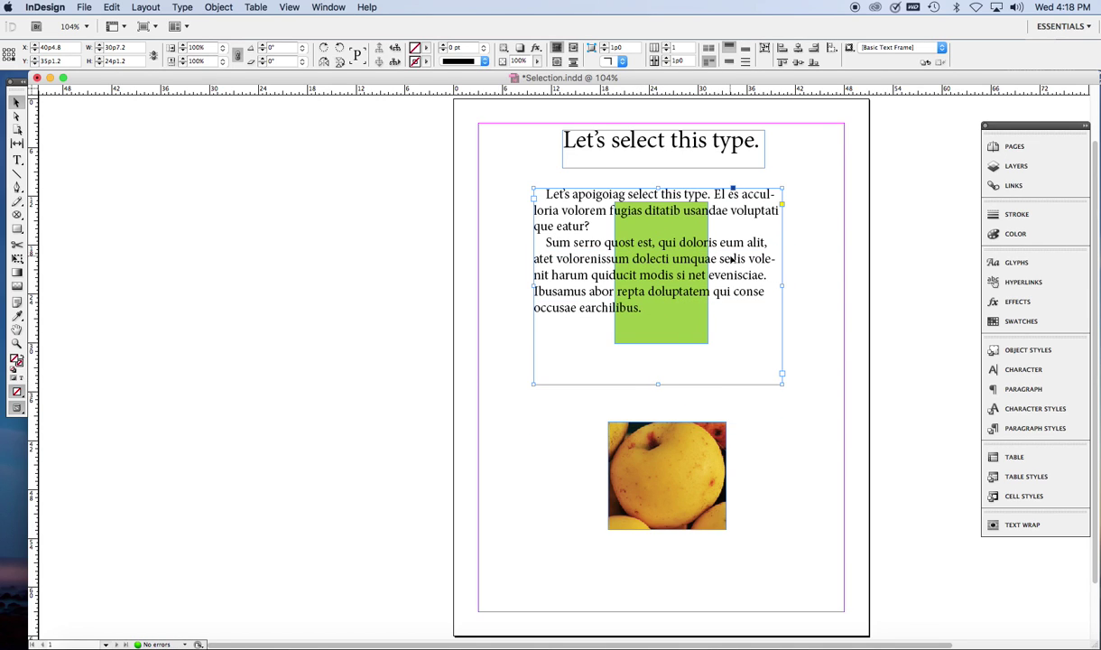
- Shift the heading frame slightly right to about X 38p8, and move the body text frame to X 40p9.6, Y 34p2.4
mouse_move(670, 153)
mouse_down()
mouse_move(685, 184)
mouse_move(685, 86)
mouse_move(674, 153)
mouse_up()
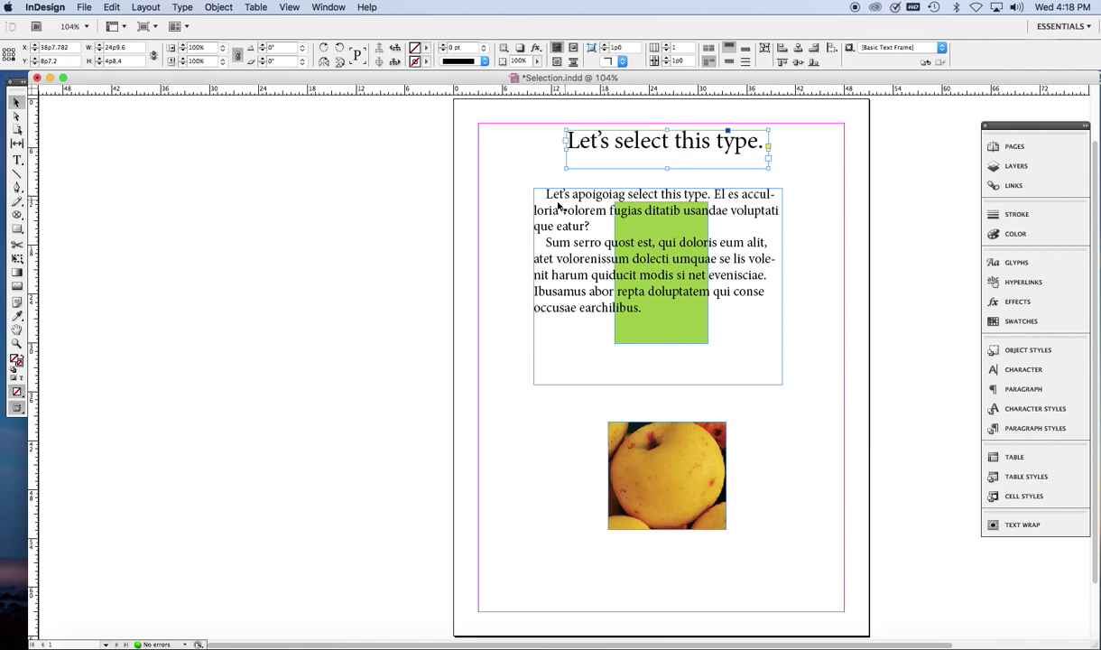
click(519, 226)
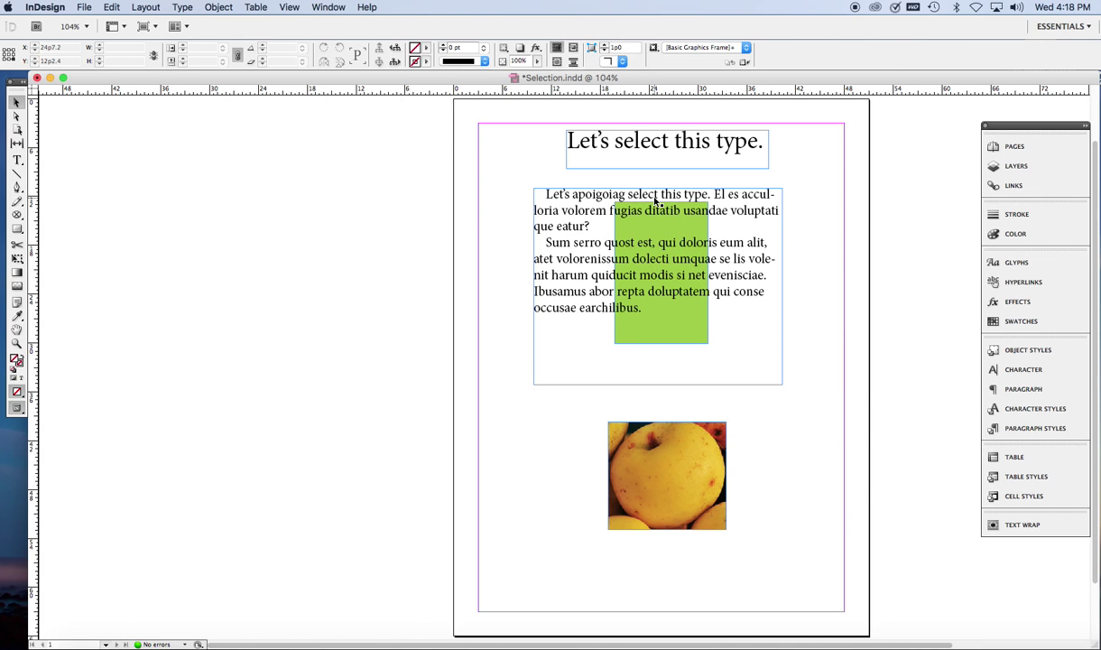
drag(662, 243, 657, 193)
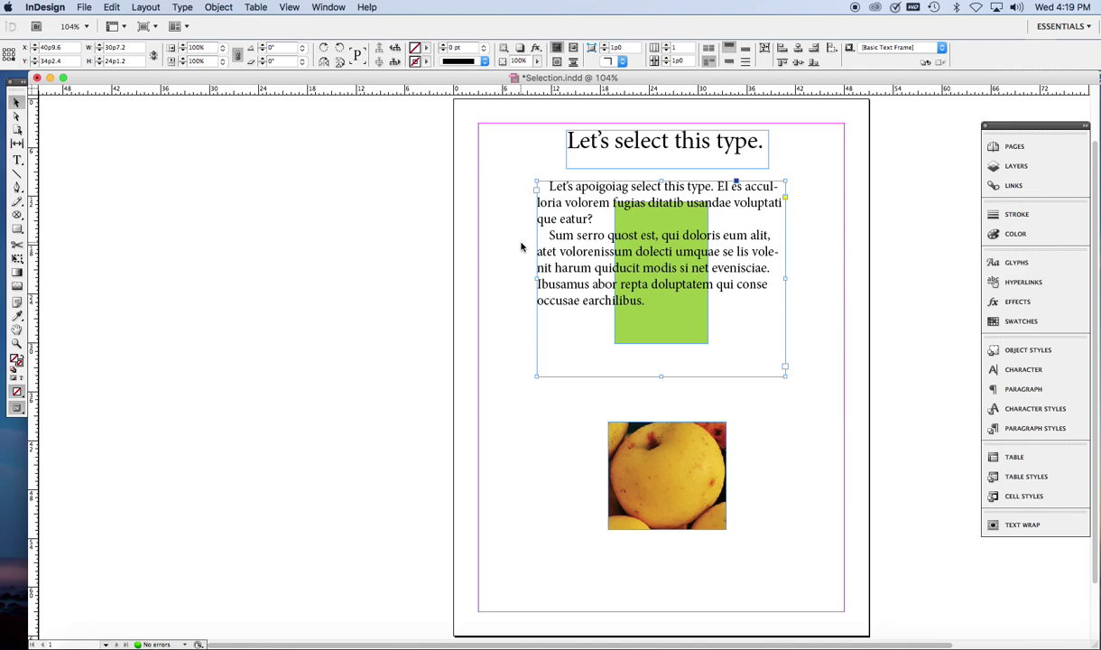
- Select the body text frame and green rectangle together, drop the text frame from the selection, and narrow the rectangle to about 9p10 wide
drag(521, 245, 727, 342)
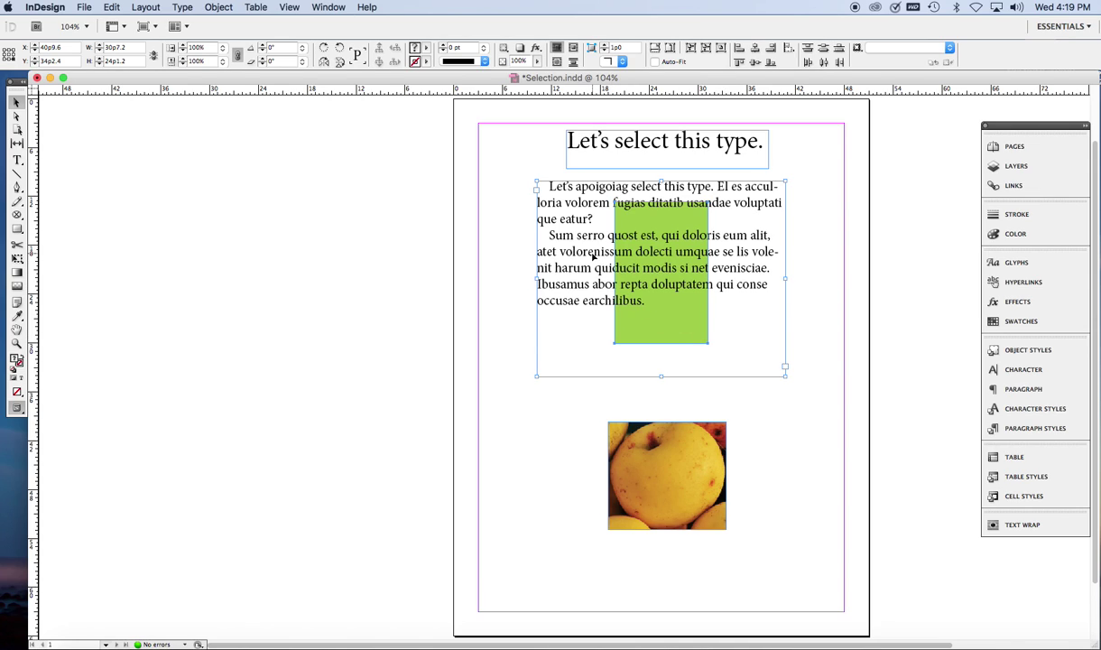
shift+click(593, 258)
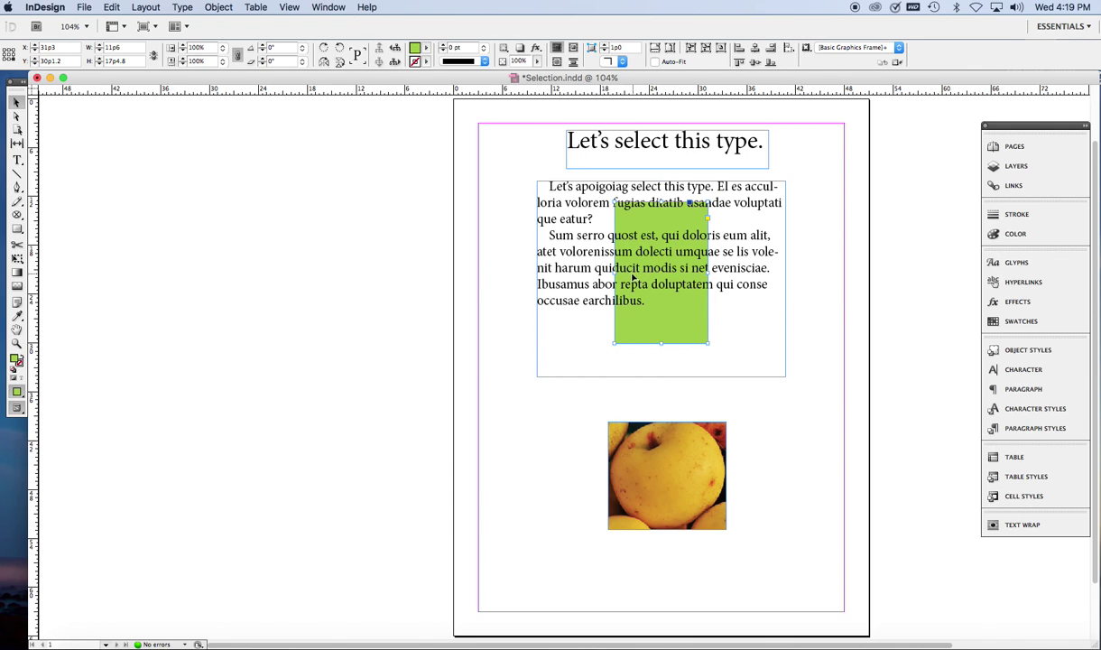
drag(613, 269, 648, 329)
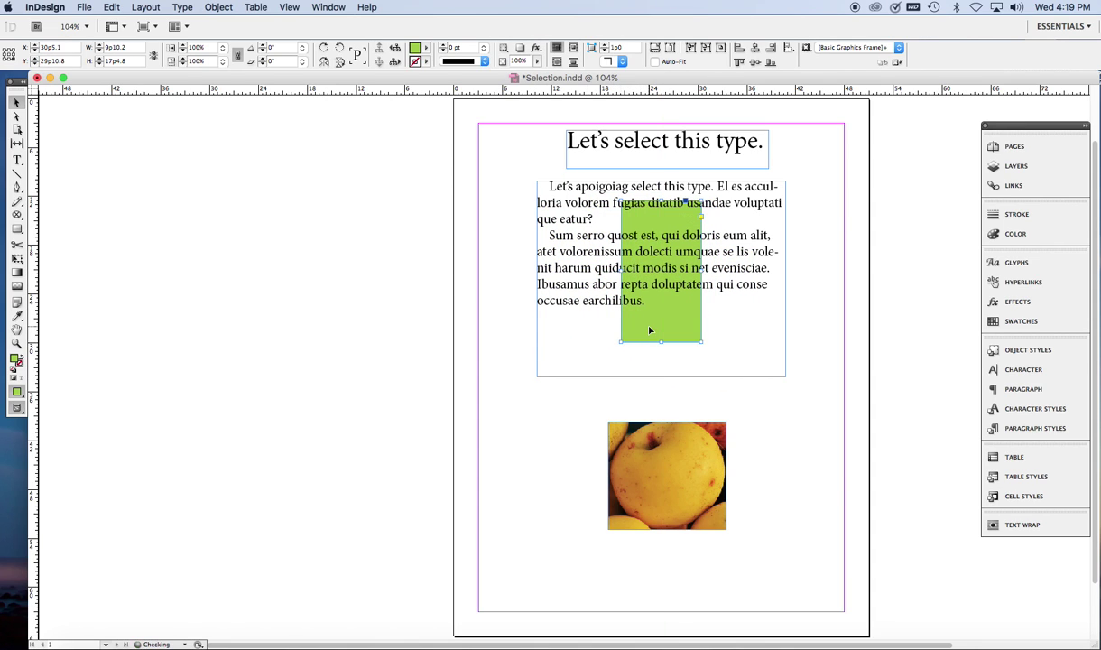
click(520, 324)
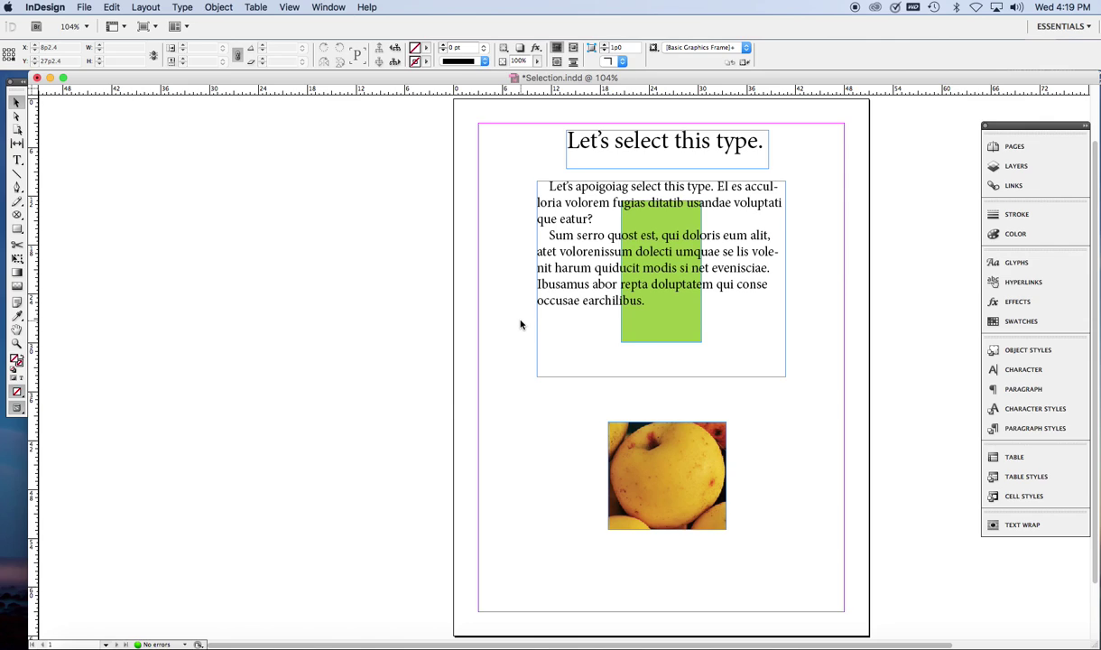
- Select the green rectangle through the text frame covering it and shift it slightly right, leaving it about 9p8 wide
click(656, 296)
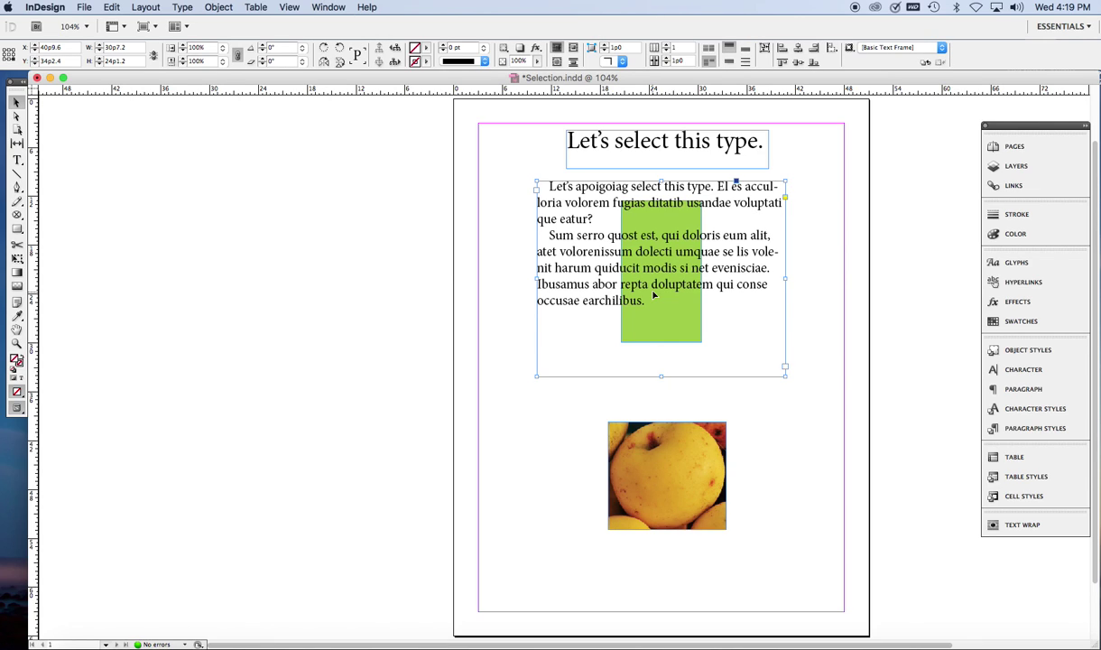
super+click(654, 295)
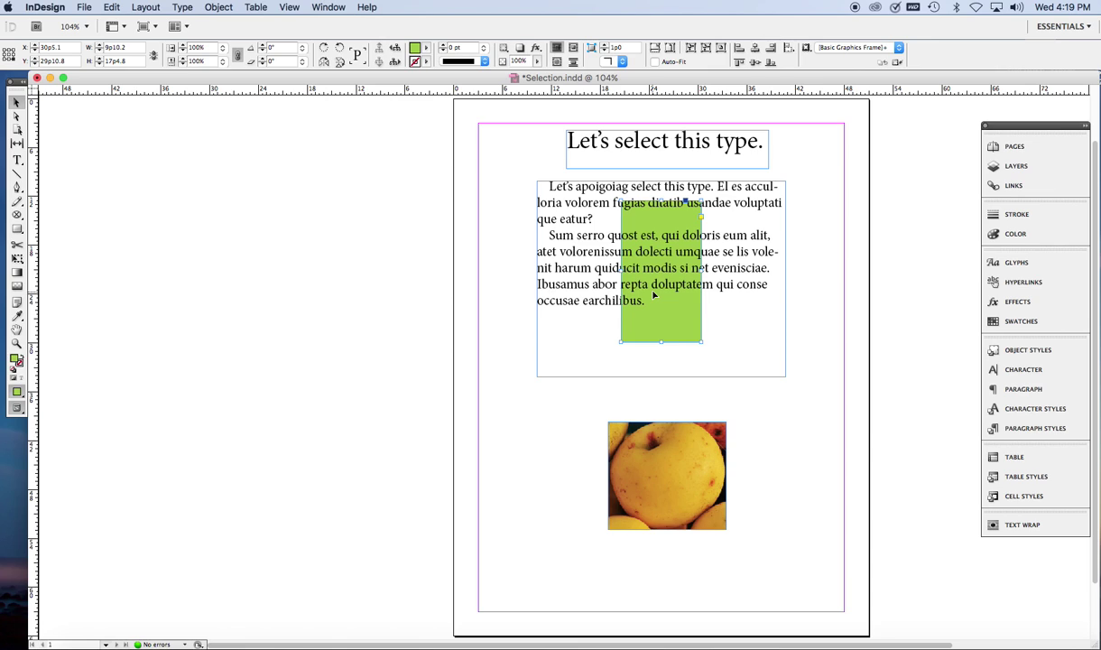
drag(656, 295, 709, 283)
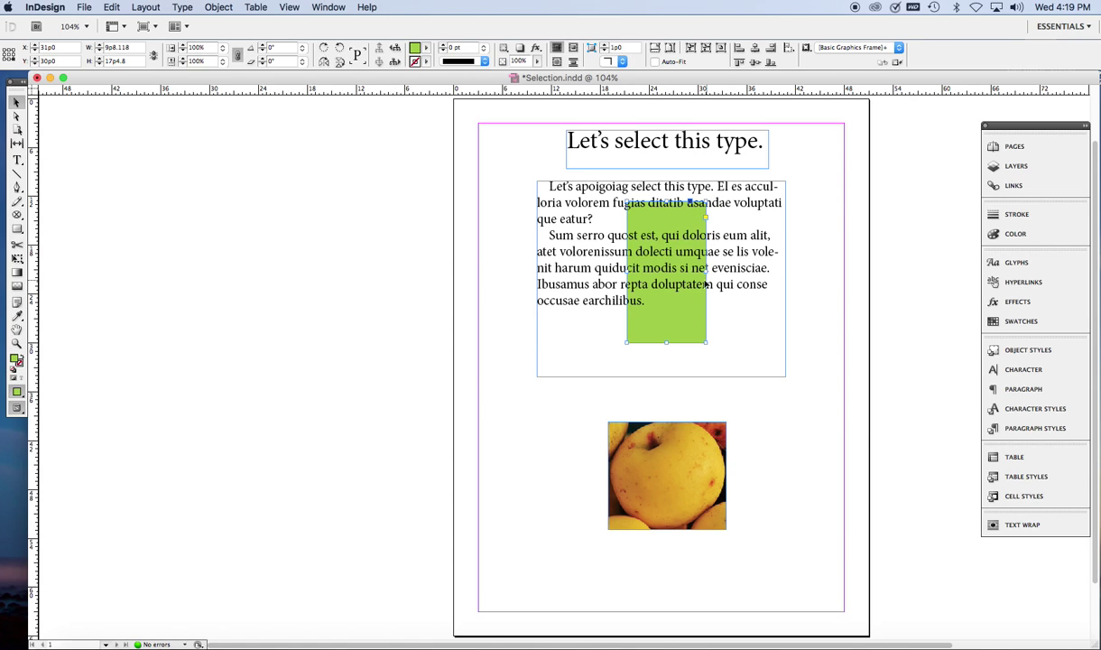
click(517, 321)
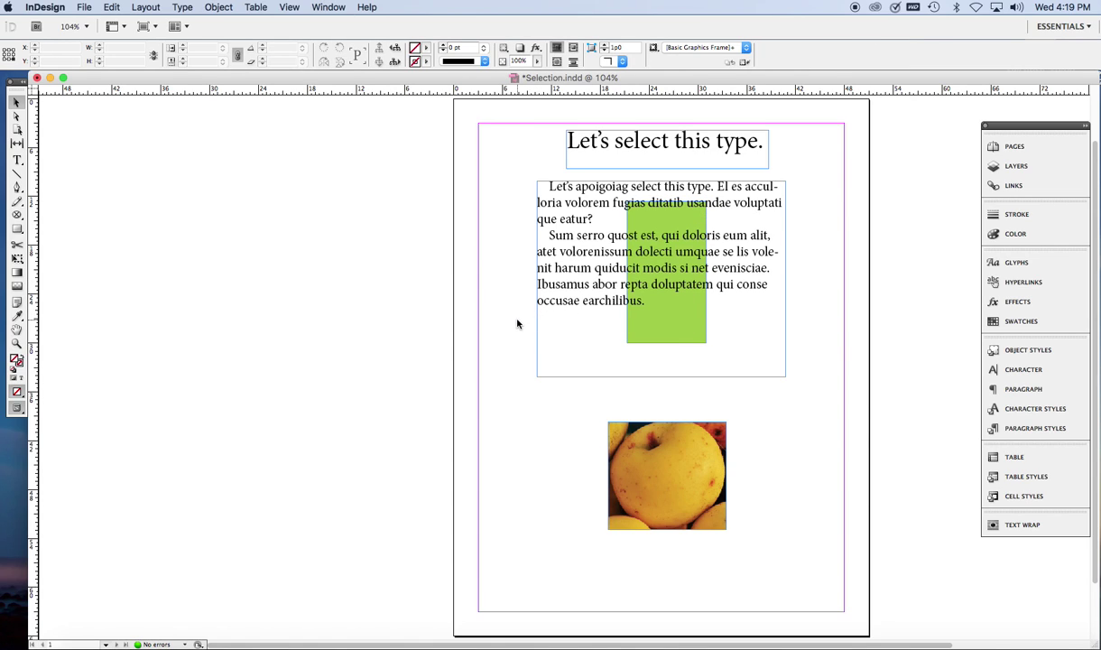
- Move the apple picture frame up and left to X 32p9.6, Y 50p6, and enlarge it to about 14p10 by 13p11
mouse_move(647, 444)
mouse_down()
mouse_move(744, 461)
mouse_move(634, 420)
mouse_move(647, 435)
mouse_up()
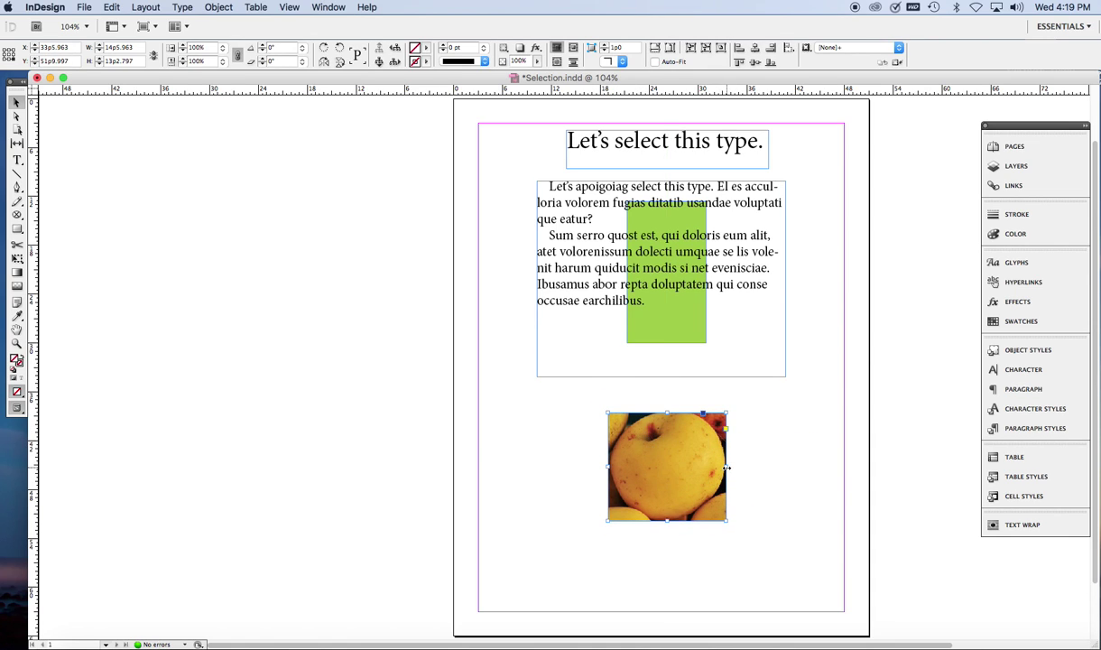
drag(727, 466, 727, 498)
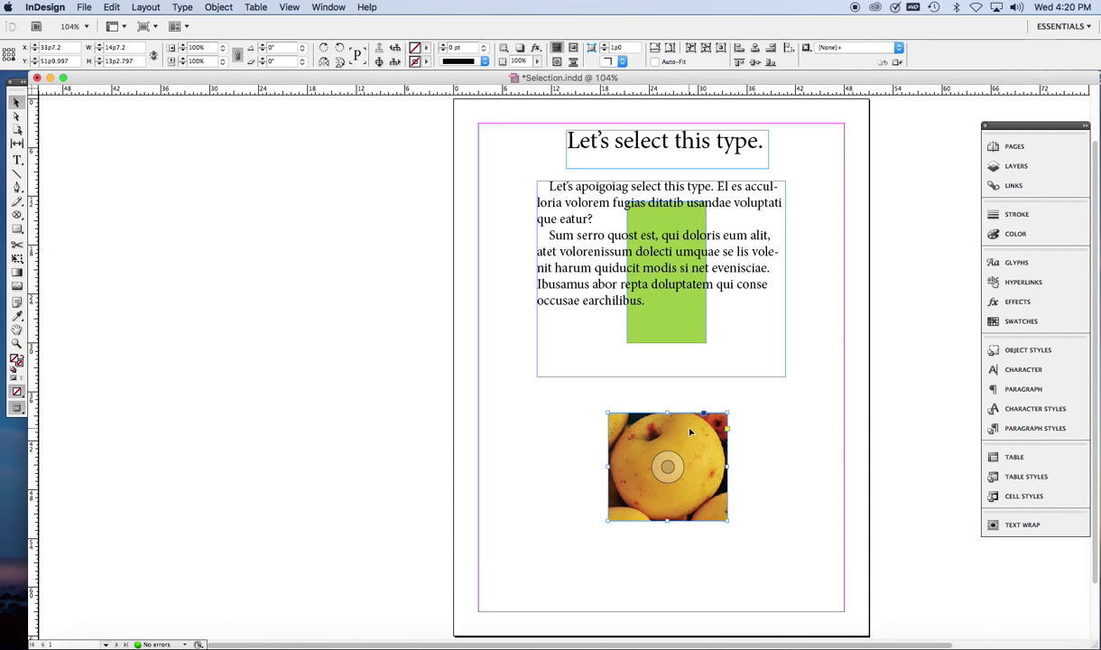
drag(690, 432, 663, 395)
mouse_move(602, 451)
mouse_down()
mouse_move(552, 435)
mouse_move(591, 438)
mouse_move(598, 450)
mouse_up()
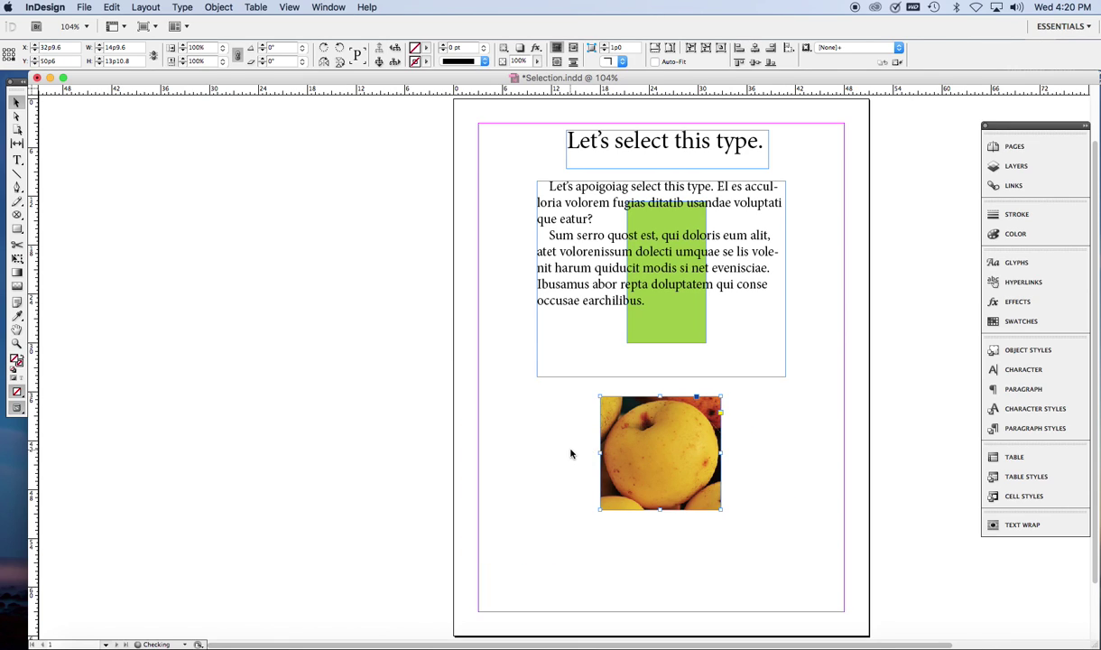
click(572, 452)
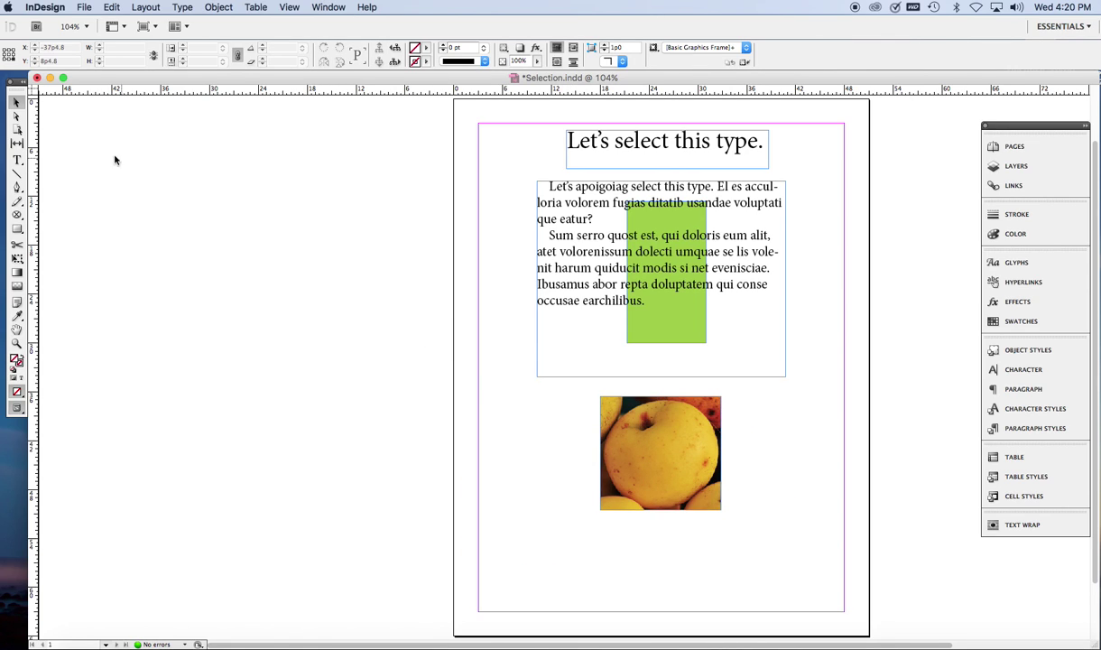
- Directly select the apple image inside its frame and shrink the image content to about 24p5 by 21p10
click(17, 116)
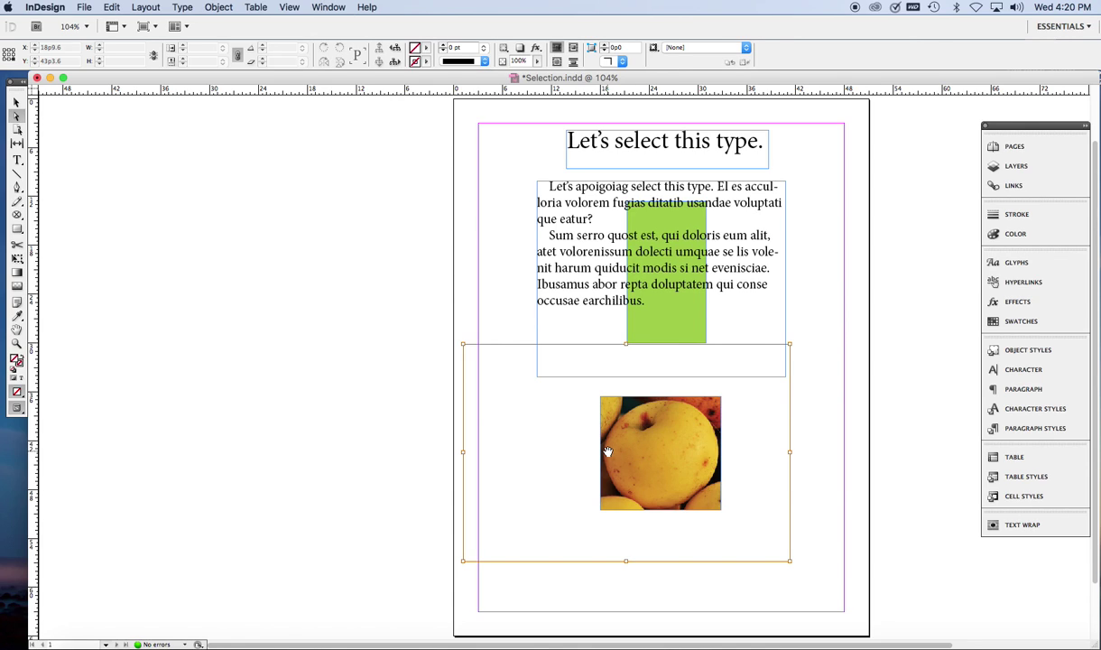
click(607, 450)
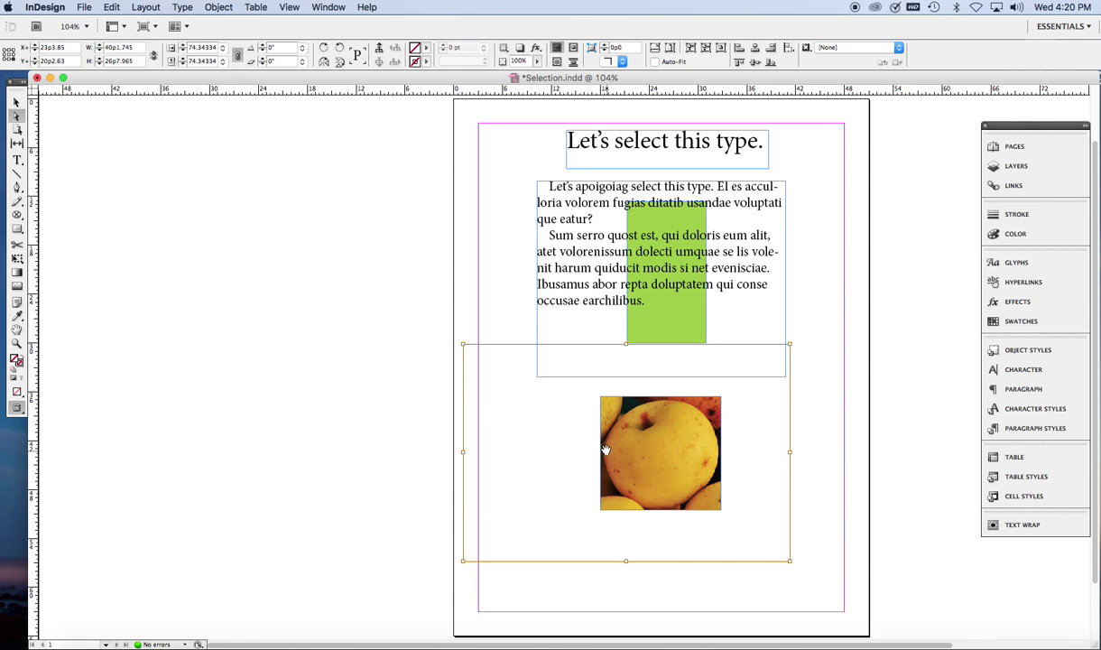
drag(462, 345, 462, 345)
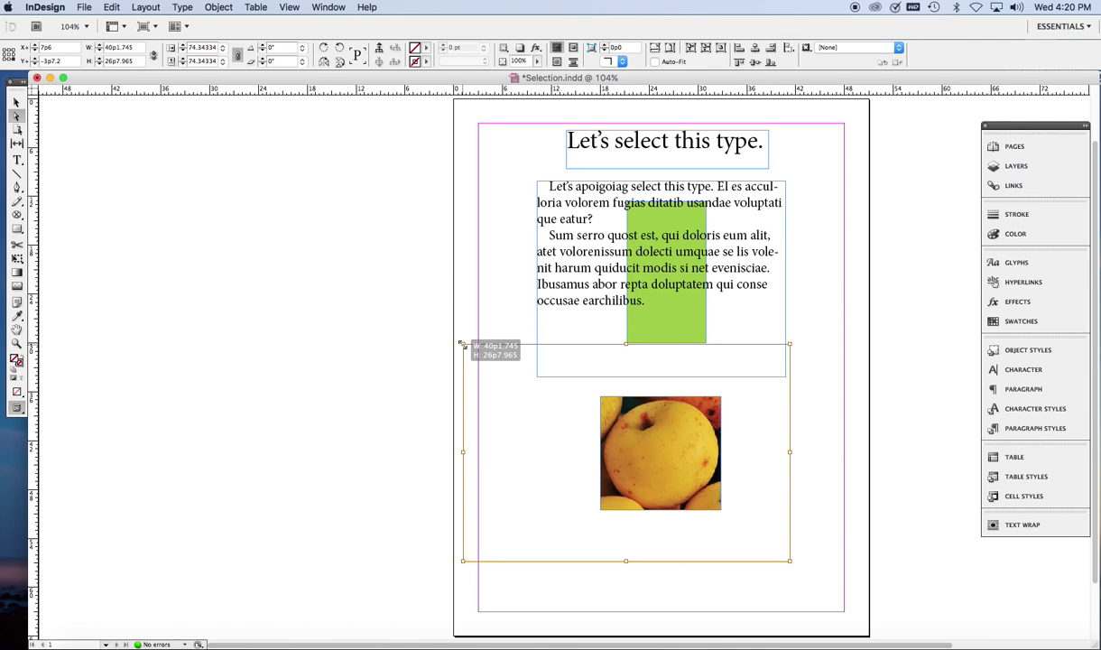
drag(462, 344, 608, 461)
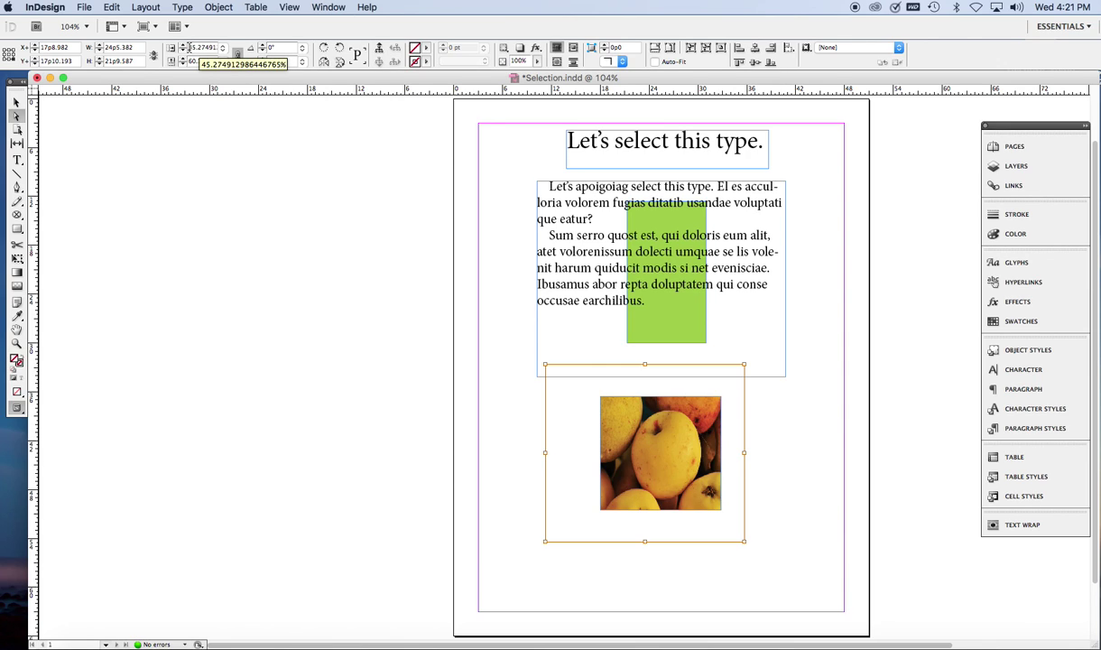
- Constrain the image content's scaling proportions and set its scale to 57%
click(238, 57)
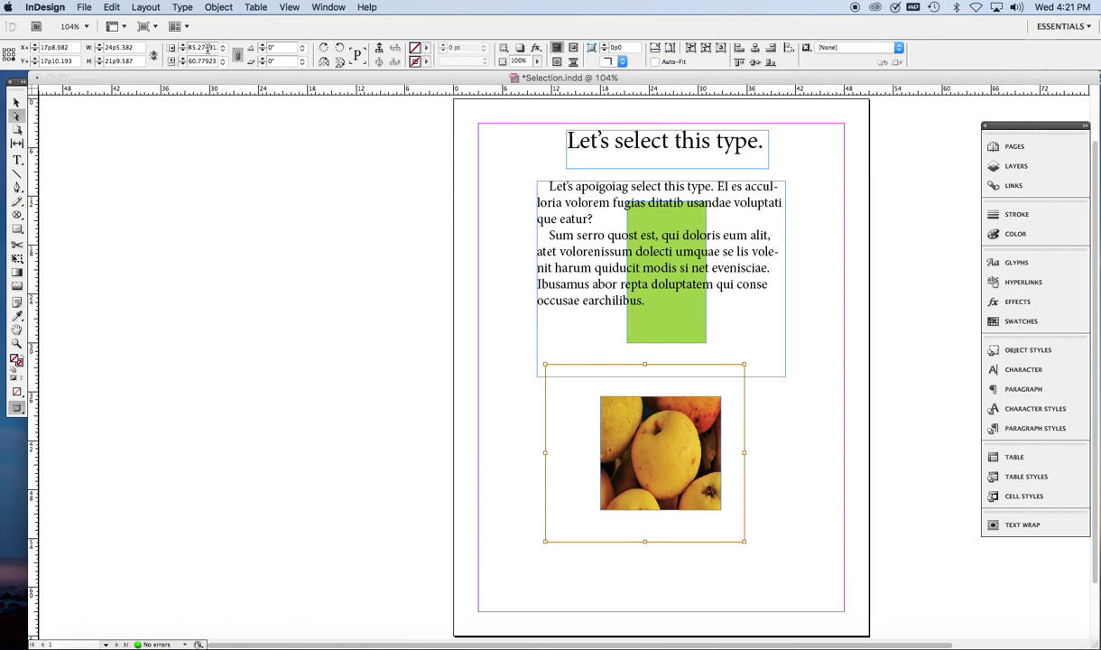
double_click(207, 47)
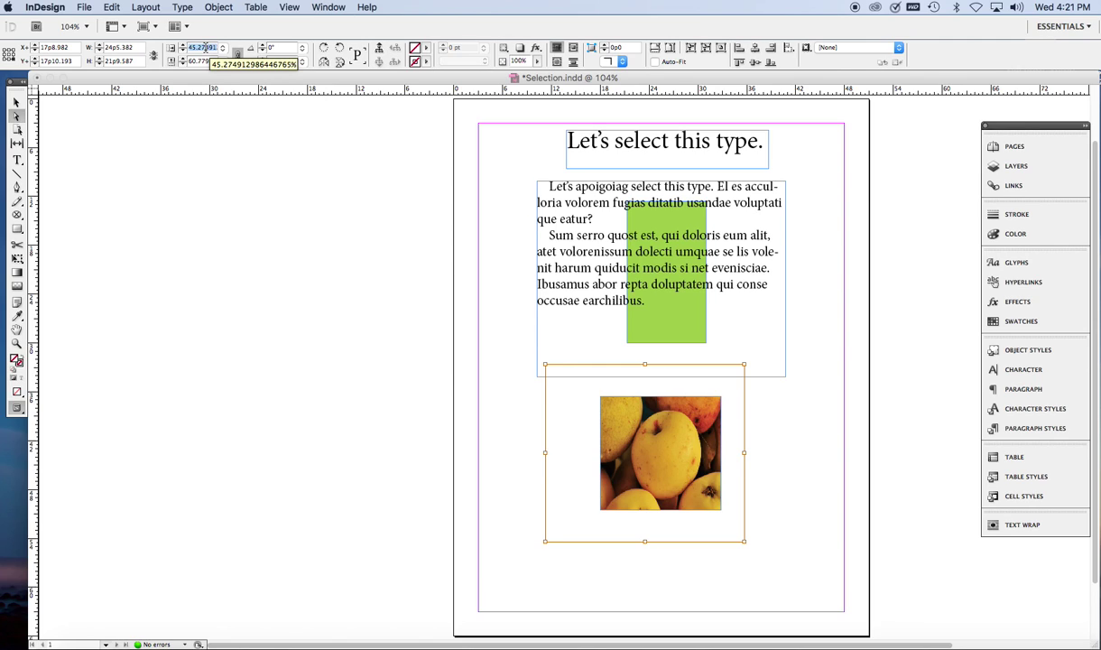
text(57)
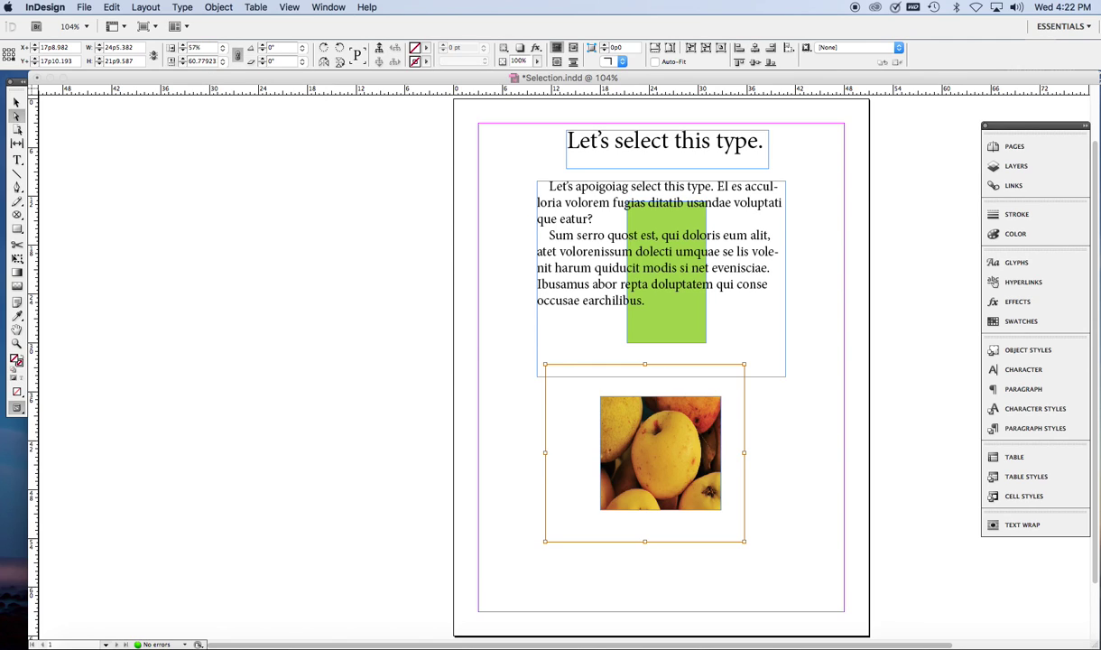
text(7)
key(Tab)
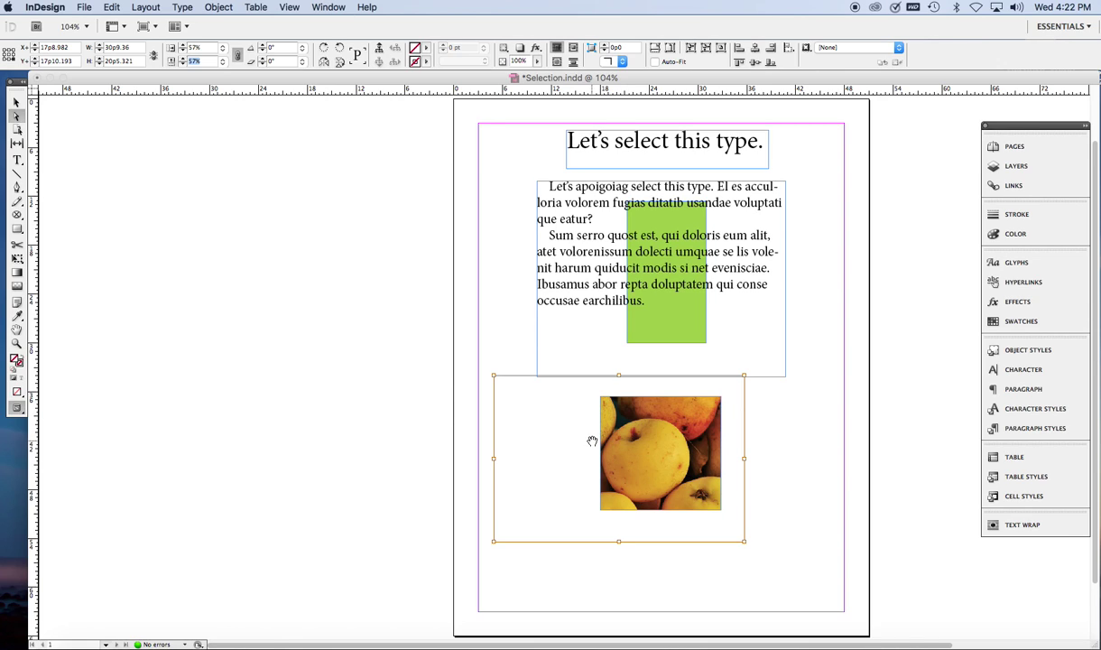
- Set the image content's horizontal and vertical scale to 100%
click(190, 46)
text(100)
key(Tab)
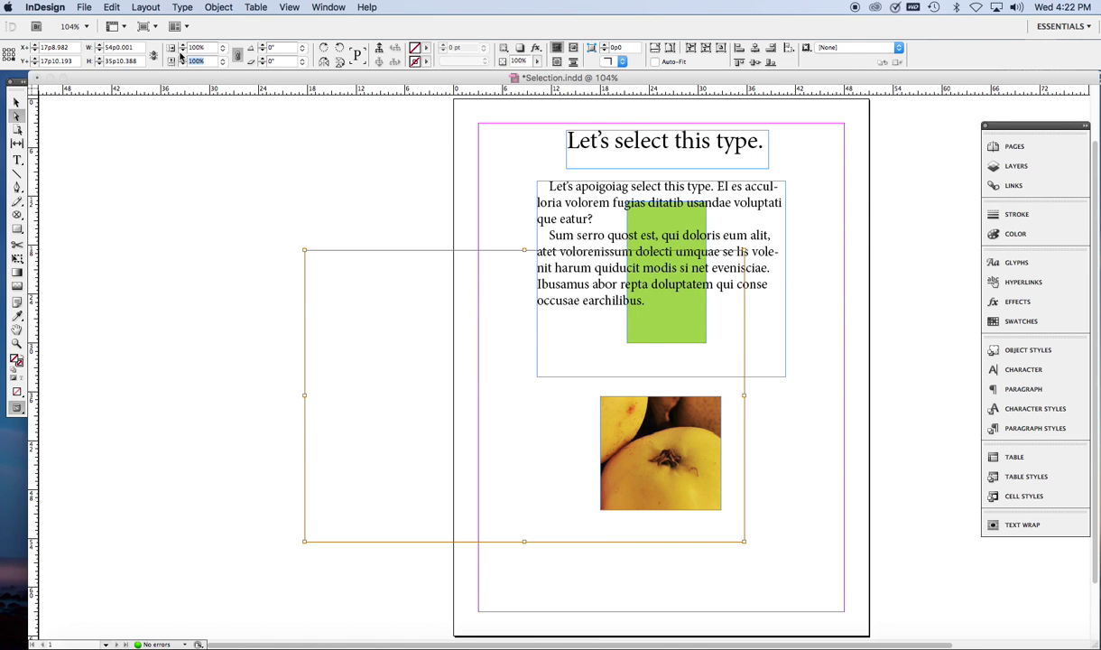
- Scale the image content down proportionally to about 80% and reposition it so the front apple fills the frame
drag(627, 441, 712, 499)
drag(388, 308, 466, 376)
drag(651, 478, 621, 448)
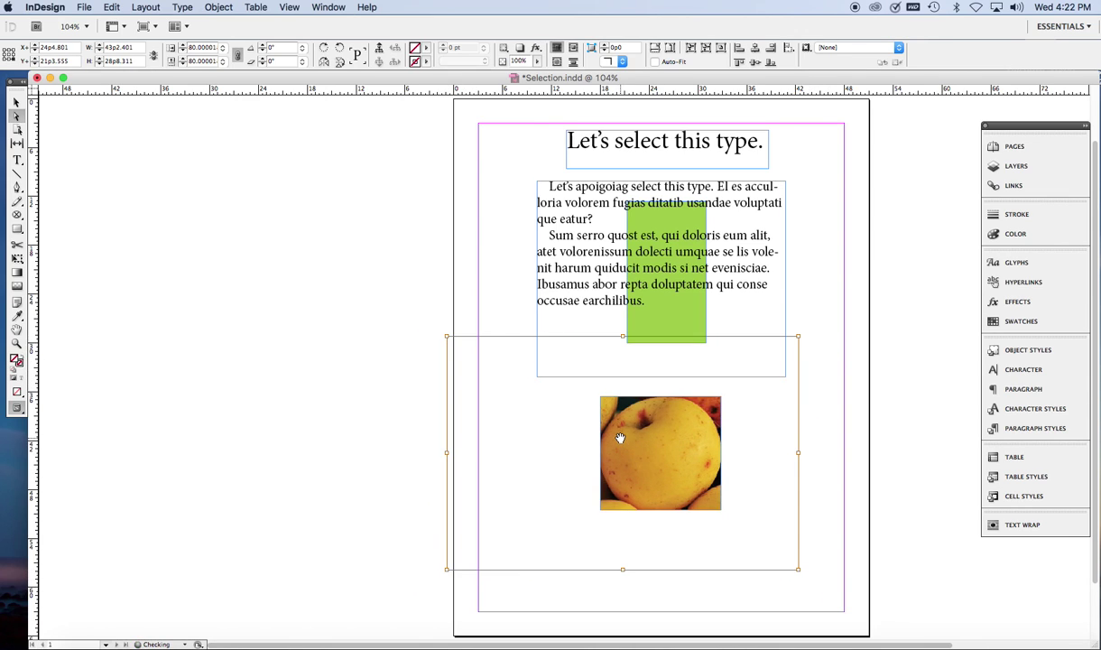
- With the Selection tool, select the apple image through its content grabber, deselect it, and select its frame instead
click(448, 277)
key(v)
click(647, 456)
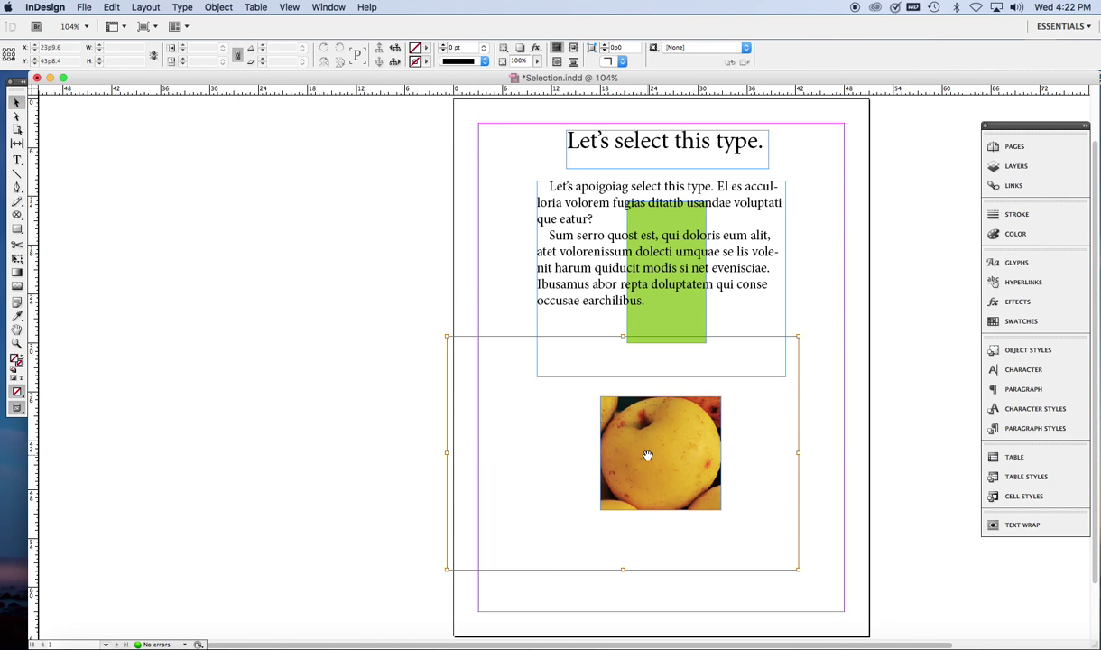
click(555, 470)
click(613, 485)
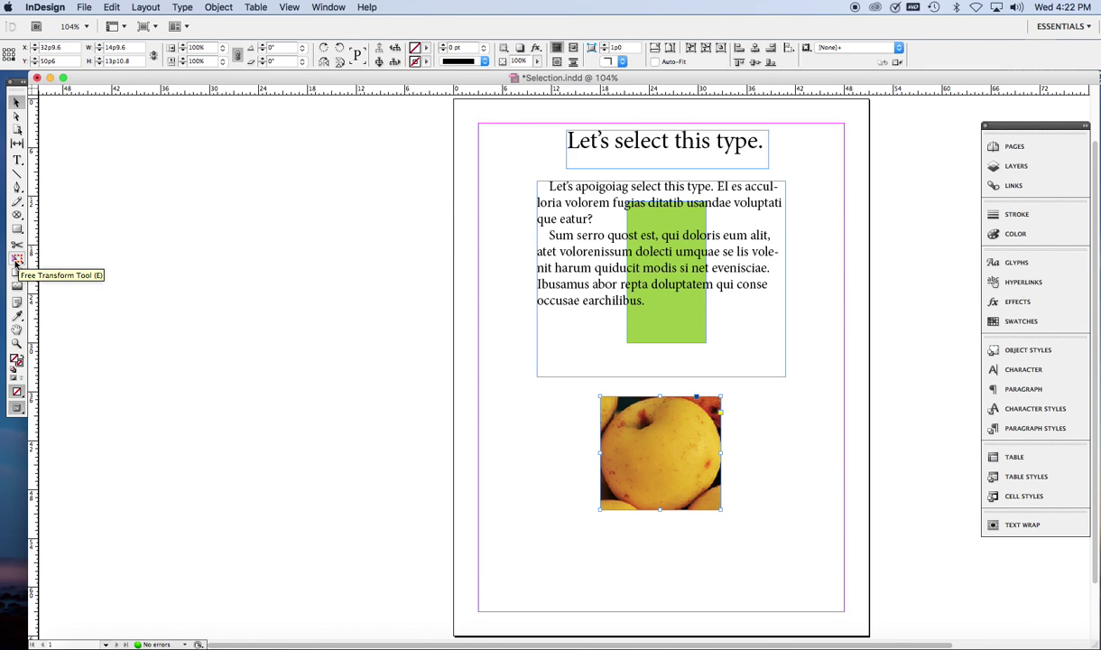
- Scale the picture frame with its content to about 6p9 by 6p4 using Free Transform, and move it to about X 31p6, Y 45p8
click(15, 259)
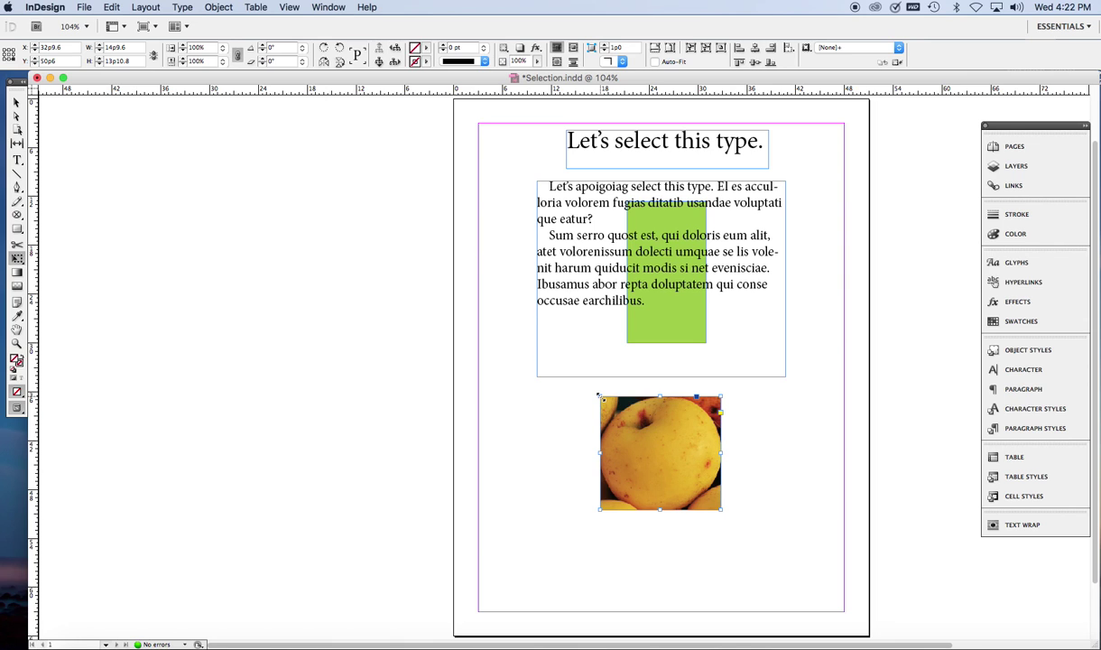
drag(599, 396, 627, 492)
click(16, 102)
drag(674, 501, 661, 461)
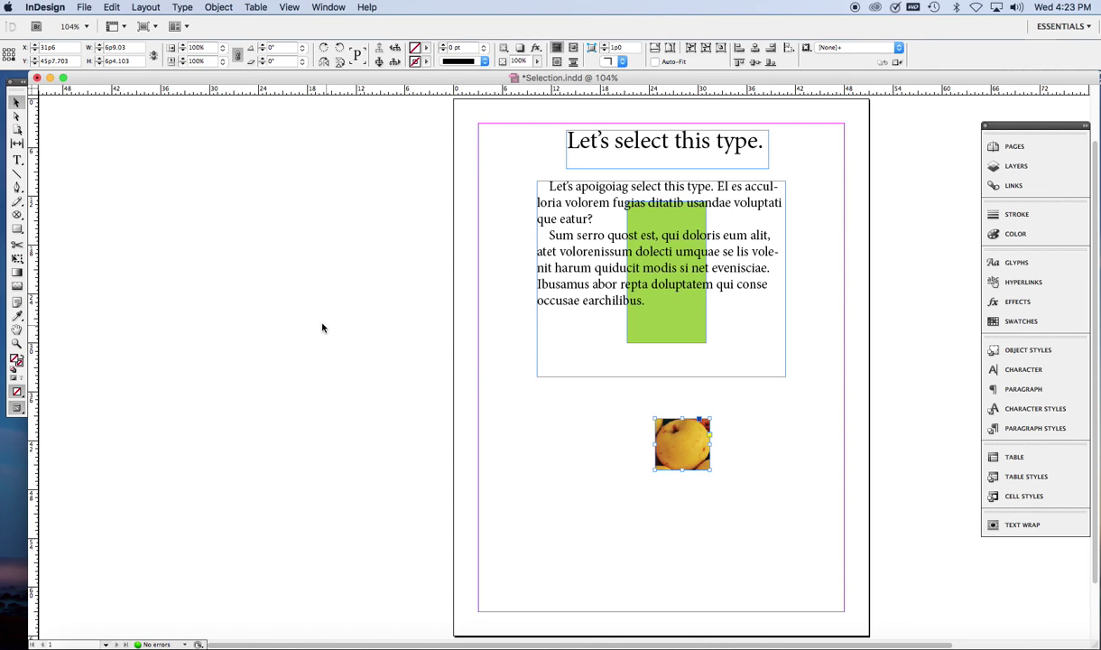
- Try rotating the picture frame by -9° with Free Transform, undo the rotation, and return to the Selection tool
click(17, 259)
mouse_move(652, 415)
mouse_down()
mouse_move(629, 422)
mouse_move(646, 444)
mouse_move(670, 382)
mouse_move(703, 378)
mouse_move(654, 411)
mouse_up()
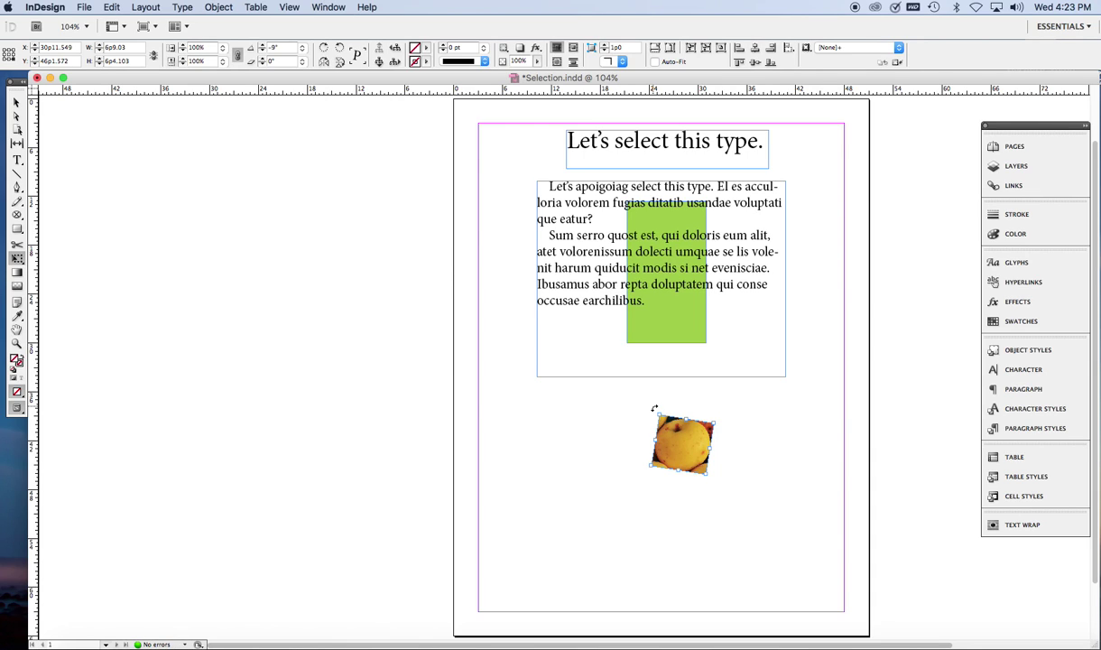
key(super+z)
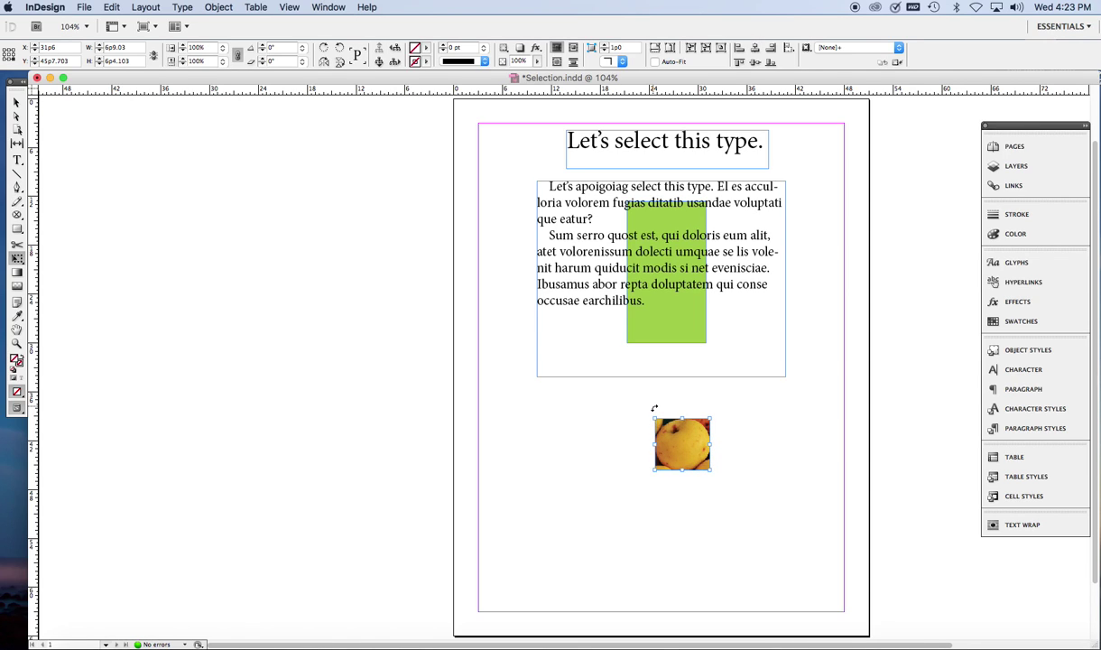
click(17, 102)
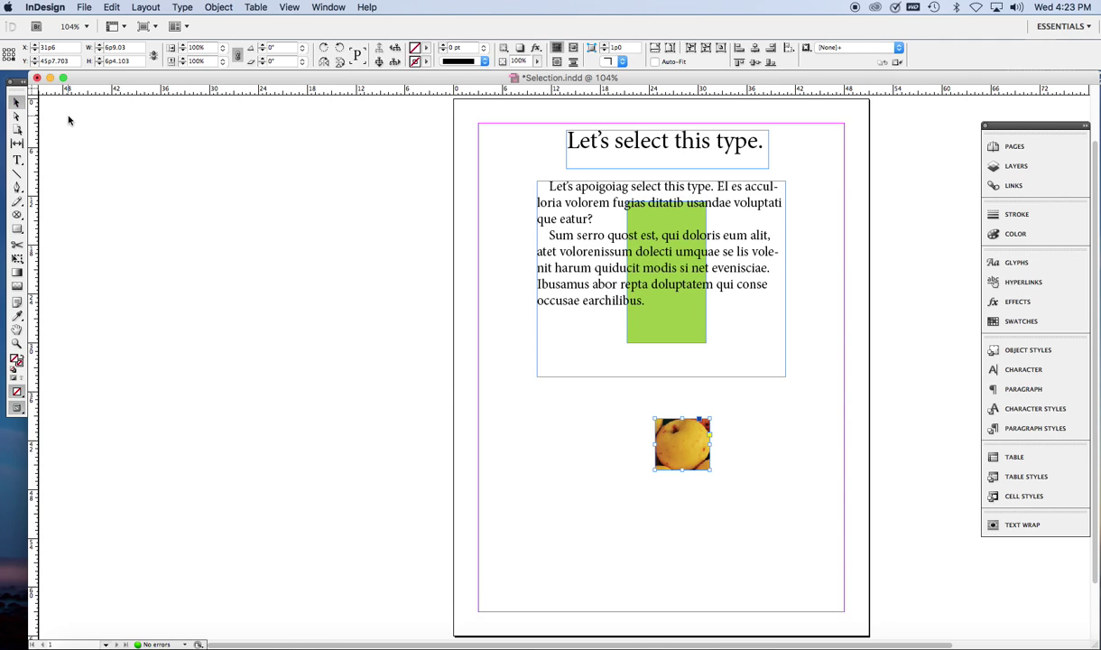